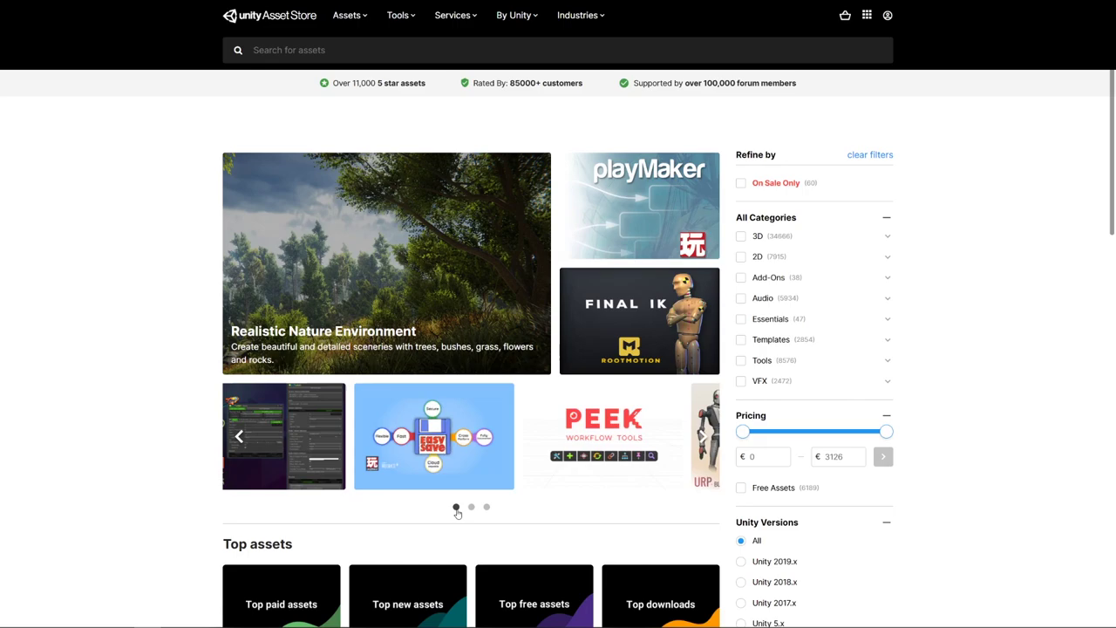
Browse the Unity Asset Store home page, covering the featured asset carousel and the sections below it.
left_click(472, 508)
left_click(487, 508)
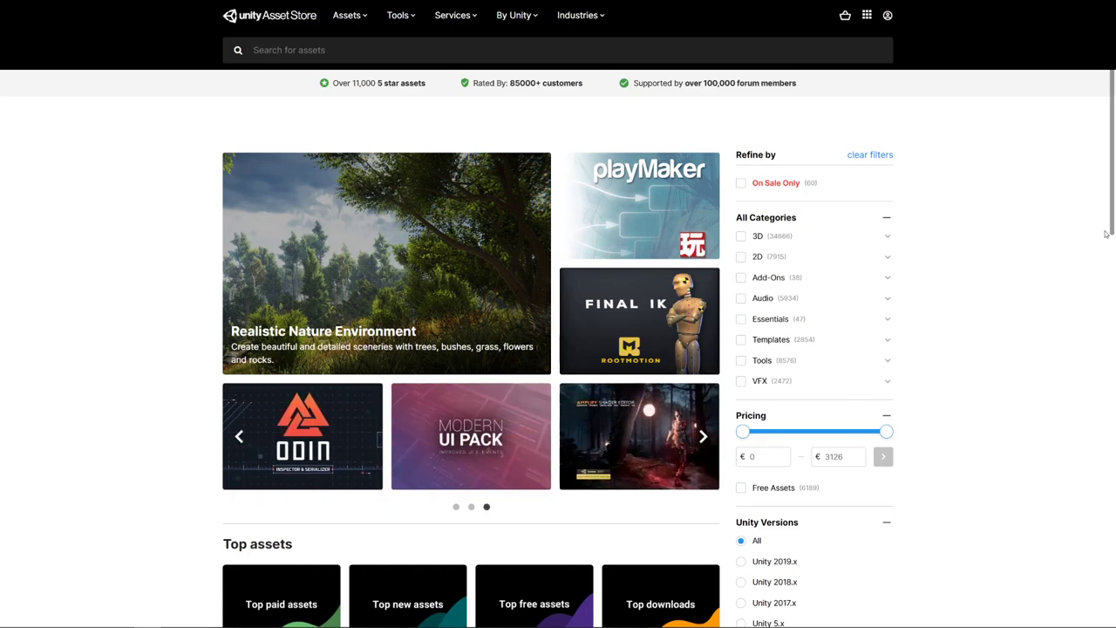
scroll(1110, 232, "down", 6)
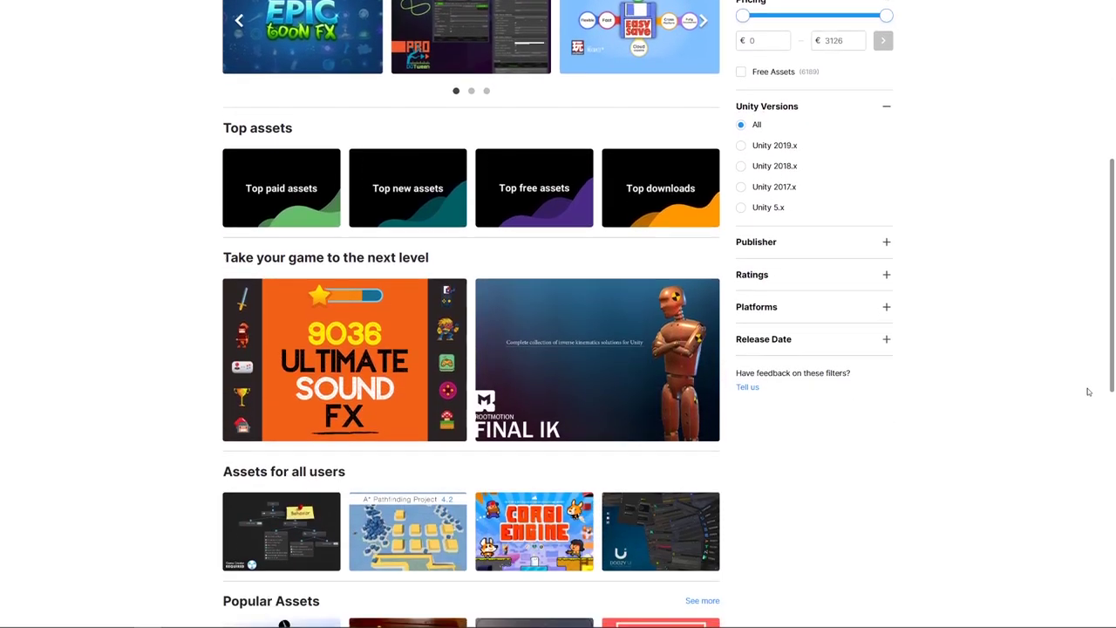
scroll(1068, 449, "down", 1)
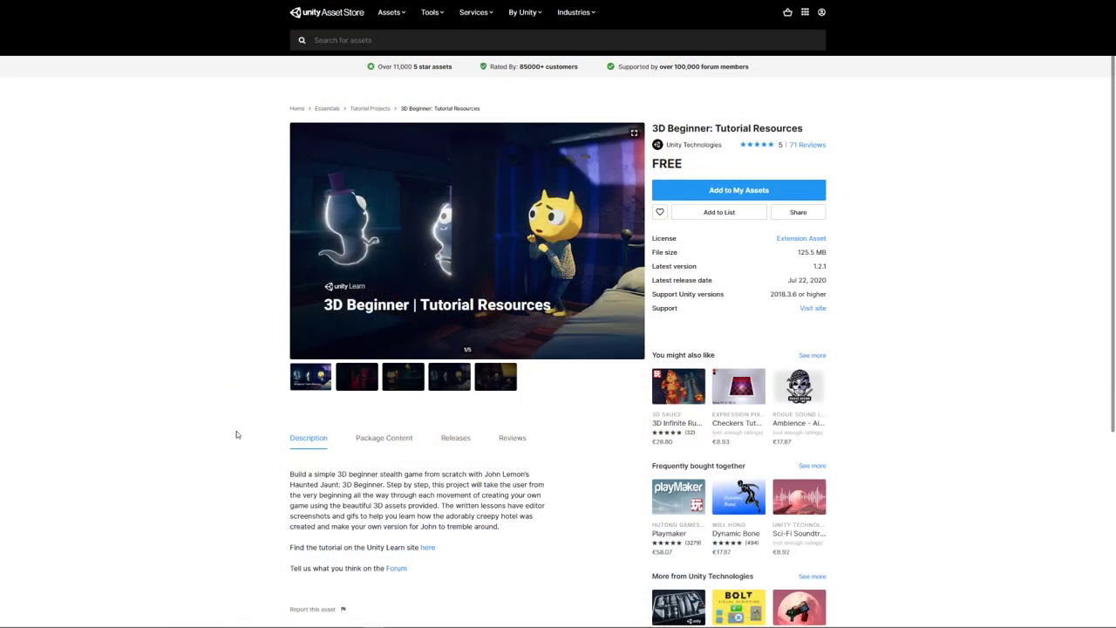
View the second, third and fourth preview images of the 3D Beginner: Tutorial Resources asset.
left_click(357, 383)
left_click(402, 384)
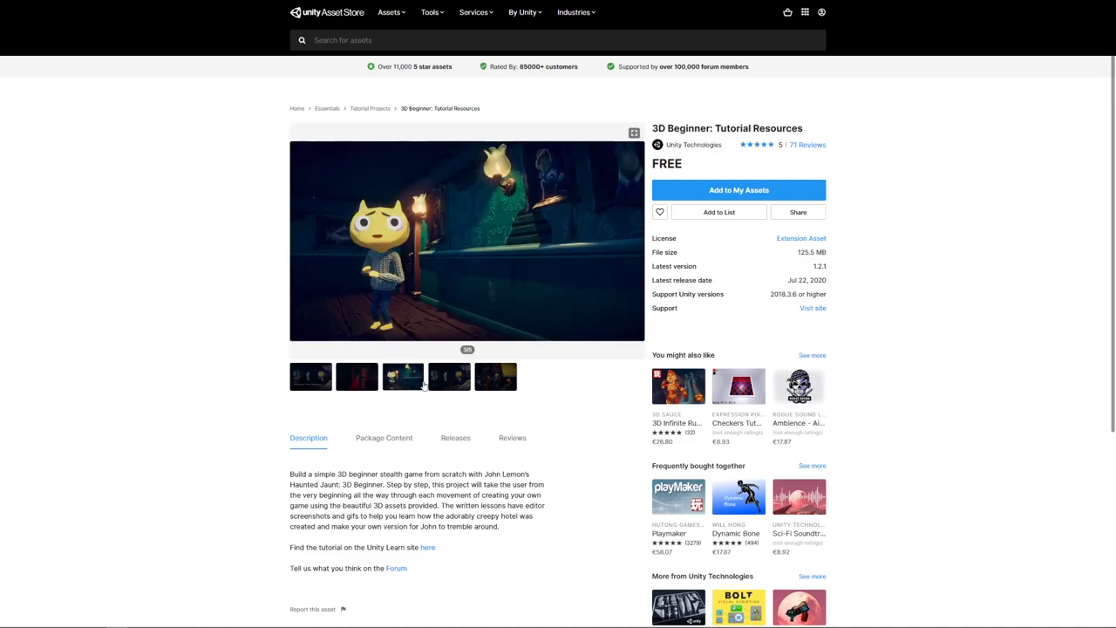
left_click(450, 385)
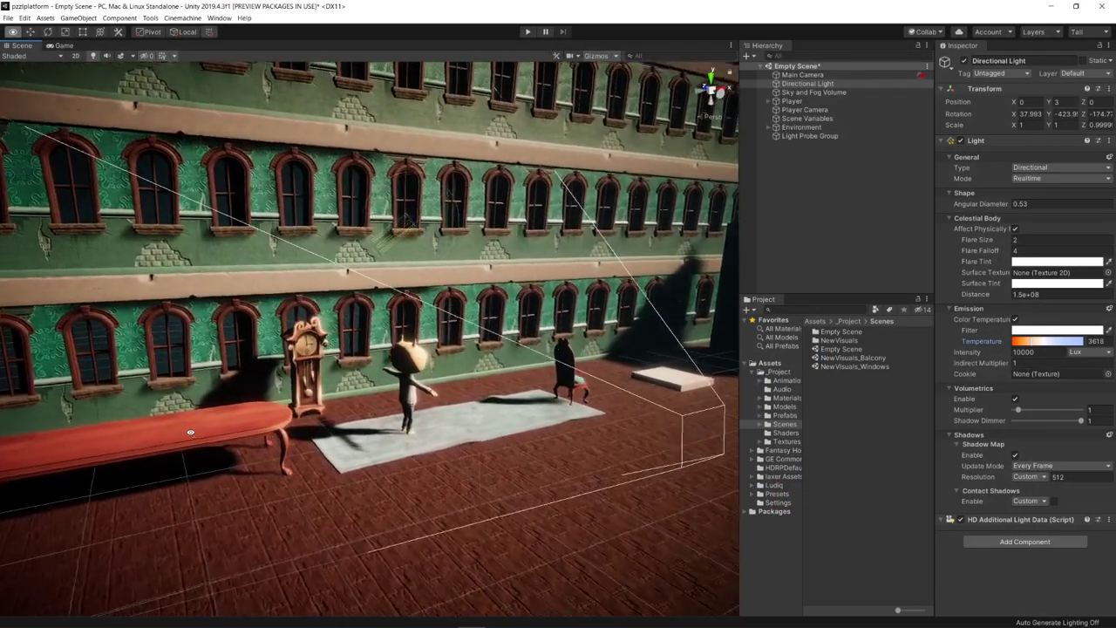
In the Unity Editor, rotate the Directional Light so its shafts shine through the wall windows onto the floor and red carpet.
right_click_drag(131, 419, 96, 441)
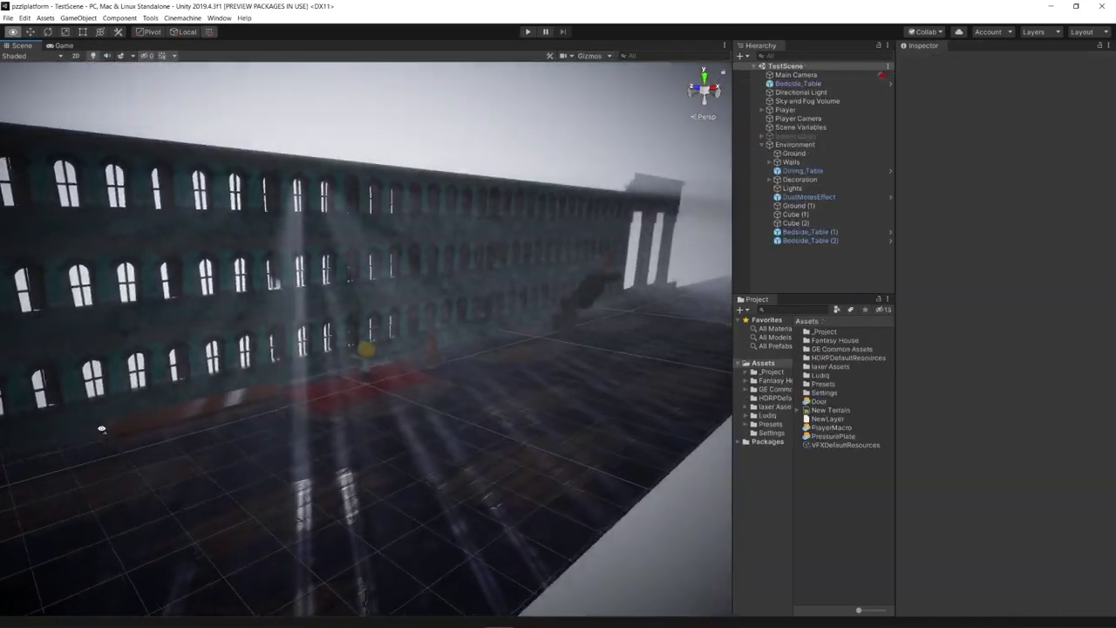
right_click_drag(101, 428, 9, 413)
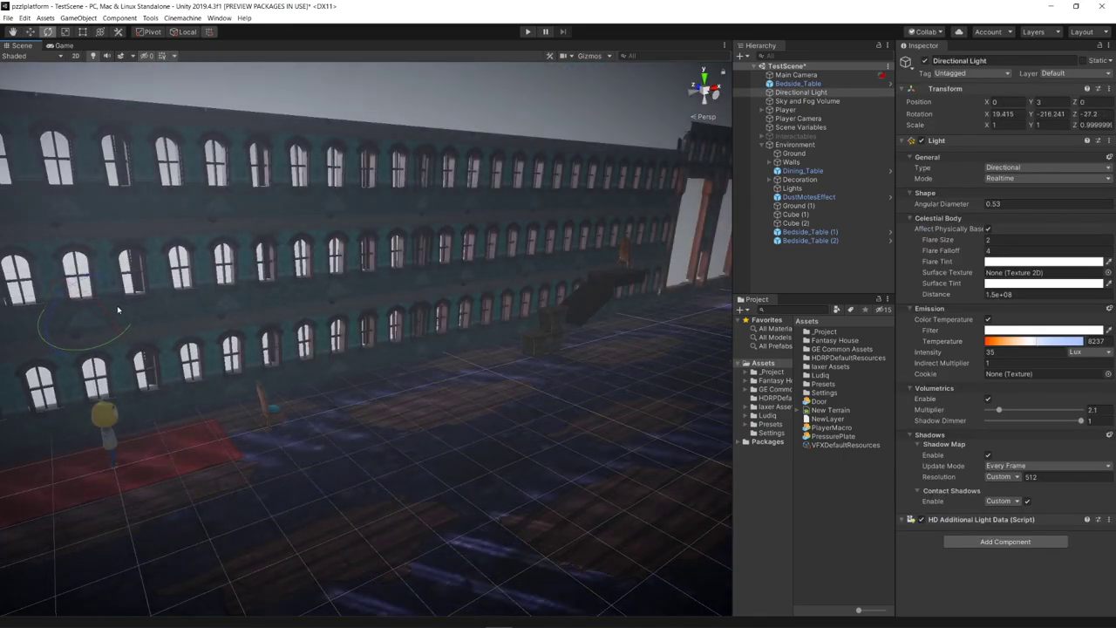
left_click_drag(98, 312, 75, 317)
right_click_drag(436, 364, 353, 371)
scroll(327, 321, "up", 3)
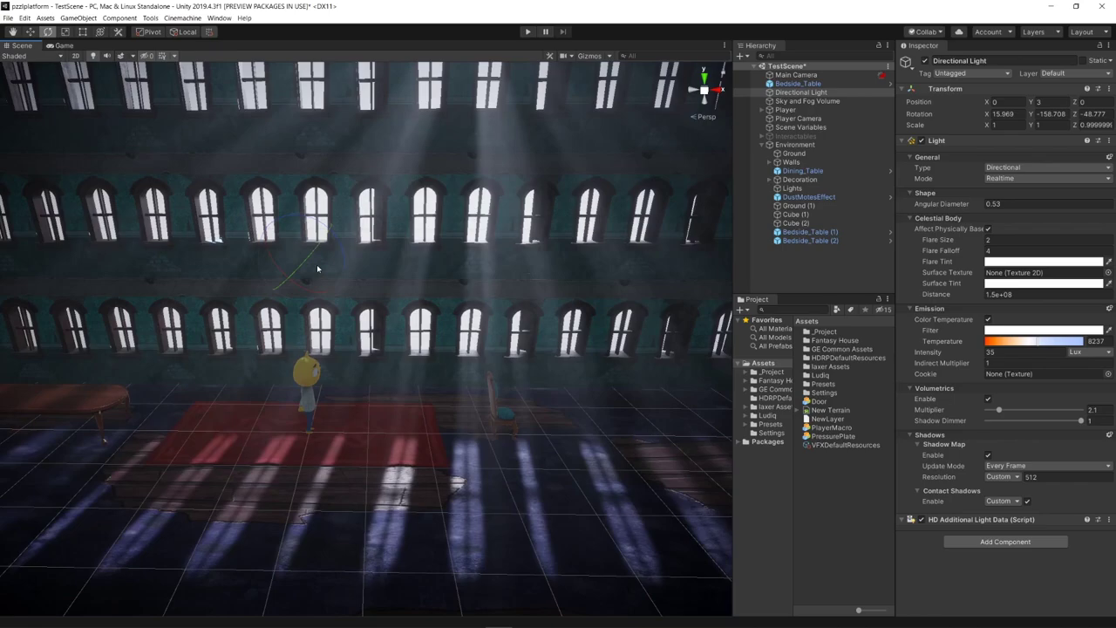
mouse_move(317, 264)
left_mouse_down()
mouse_move(340, 266)
mouse_move(307, 269)
left_mouse_up()
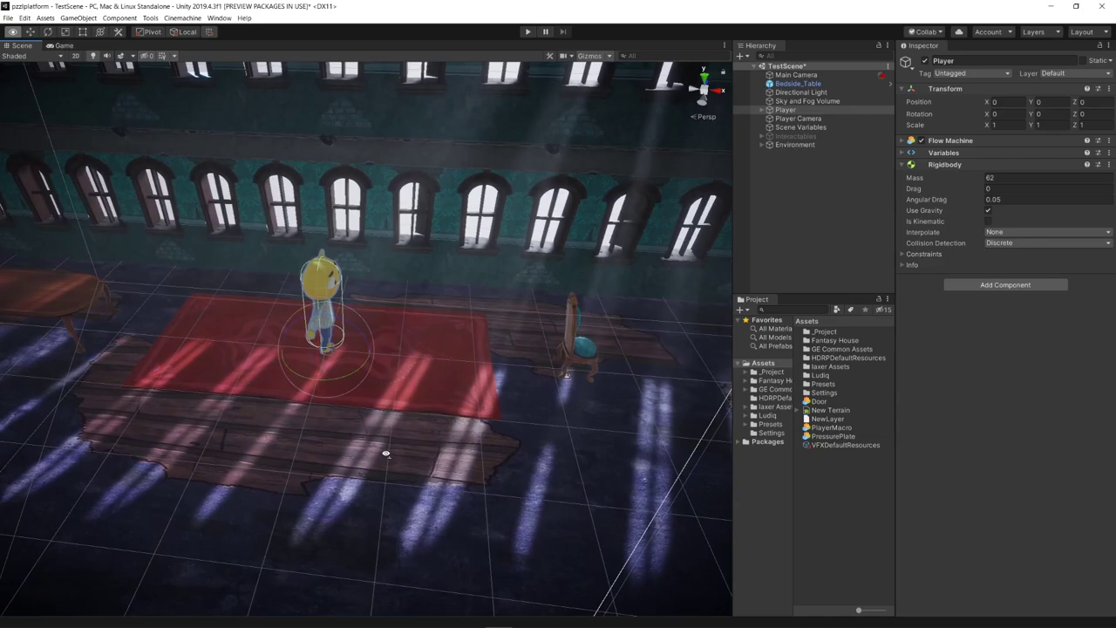
Move the Player along the X axis from beside the red carpet towards and past the chair in play mode.
key("w")
right_click_drag(386, 453, 347, 369)
key("s")
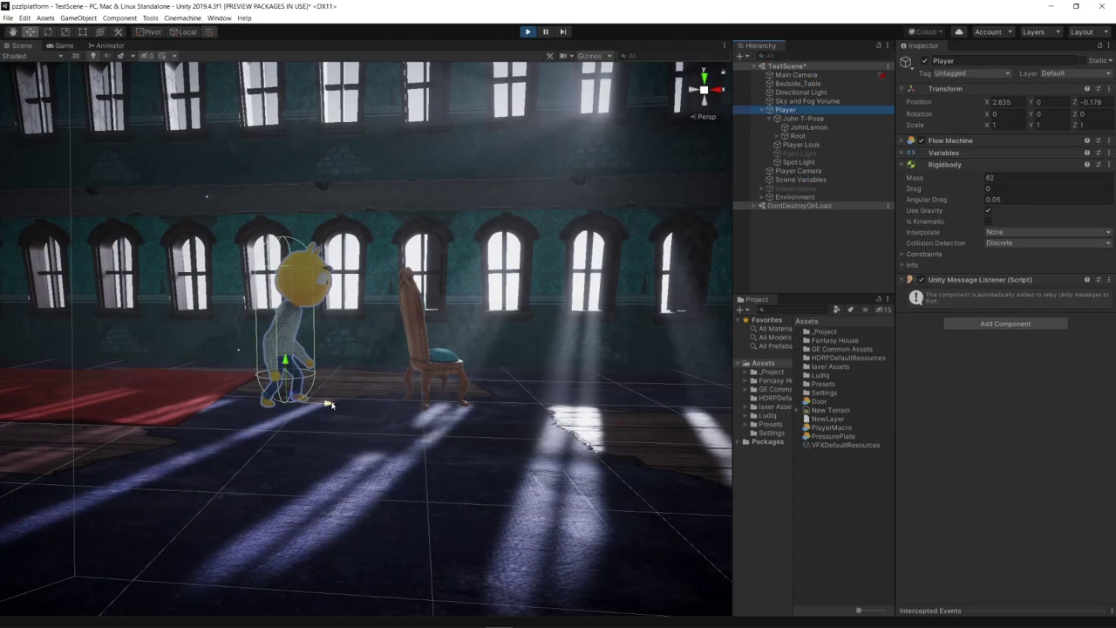
left_click_drag(326, 403, 536, 405)
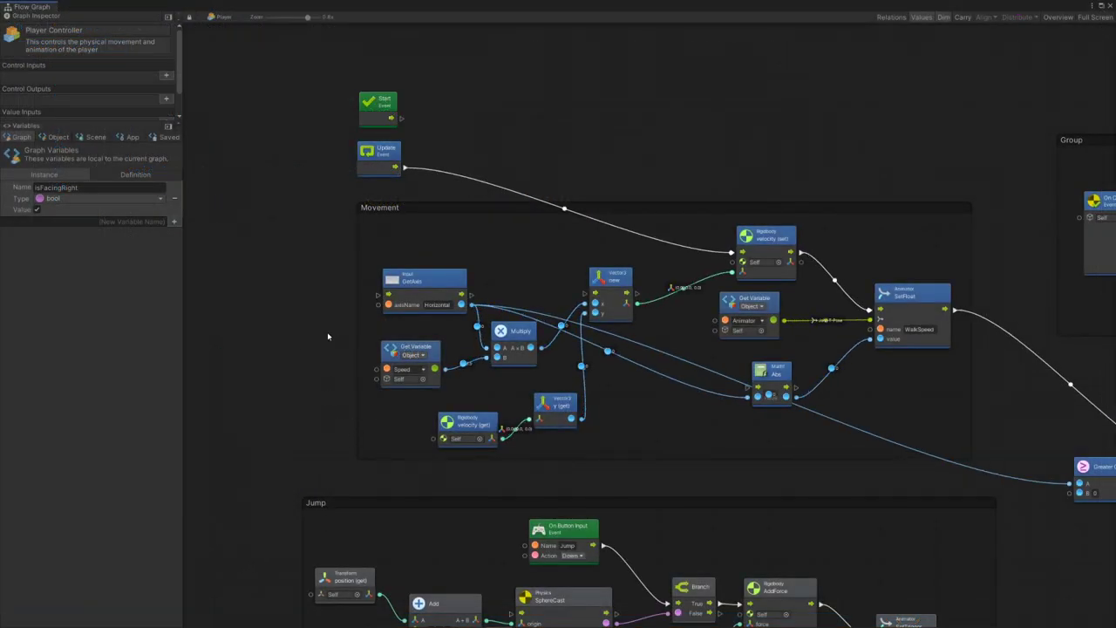
Examine the Player flow graph, covering the Movement, Jump, collision and Turn Right/Turn Left node groups.
middle_click_drag(298, 345, 265, 373)
middle_click_drag(763, 498, 631, 474)
scroll(881, 500, "down", 3, "ctrl")
middle_click_drag(922, 513, 704, 455)
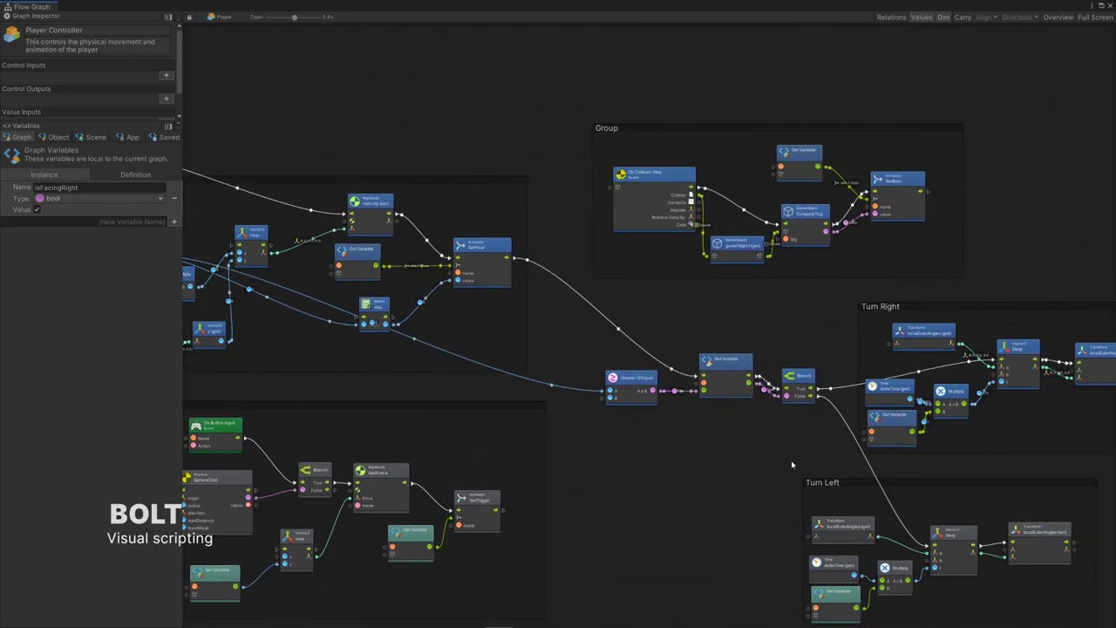
middle_click_drag(801, 462, 824, 482)
scroll(689, 481, "up", 3, "ctrl")
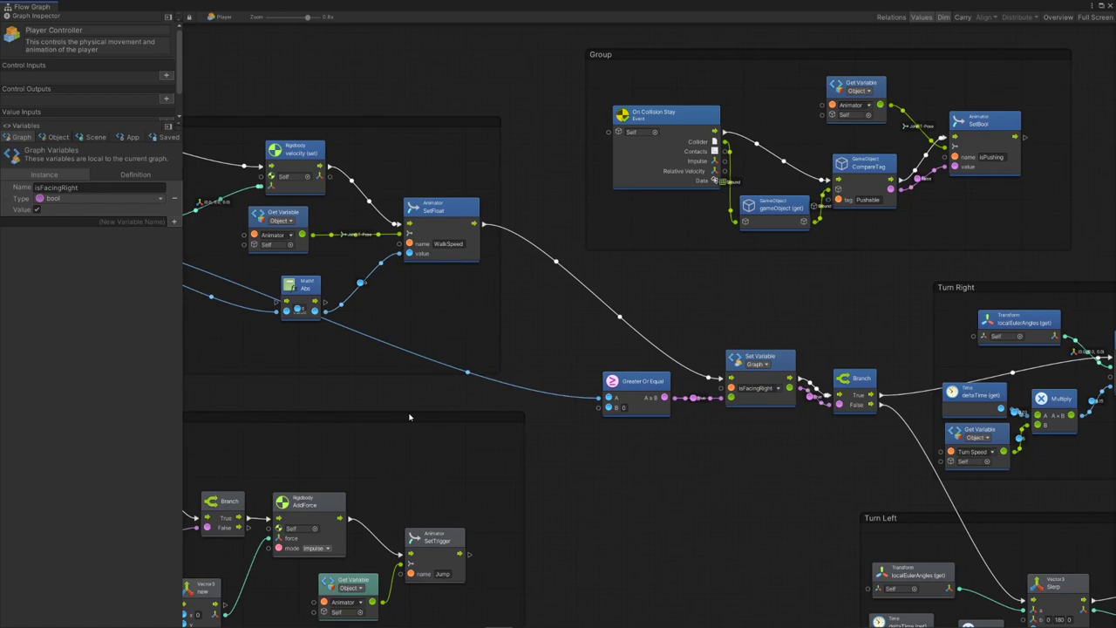
middle_click_drag(381, 401, 575, 442)
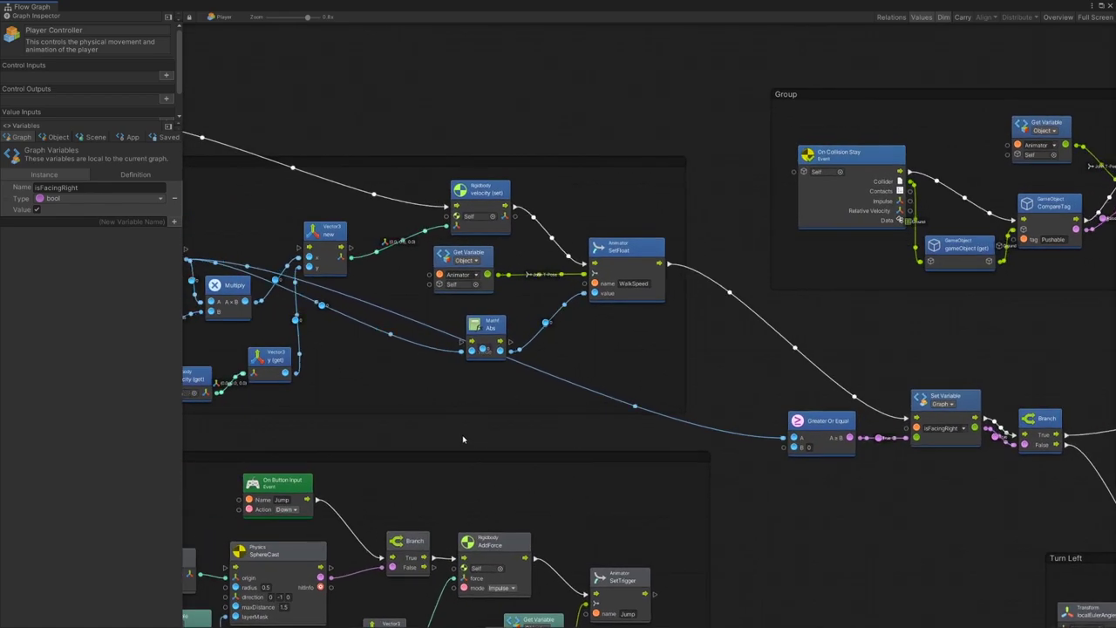
middle_click_drag(390, 429, 636, 472)
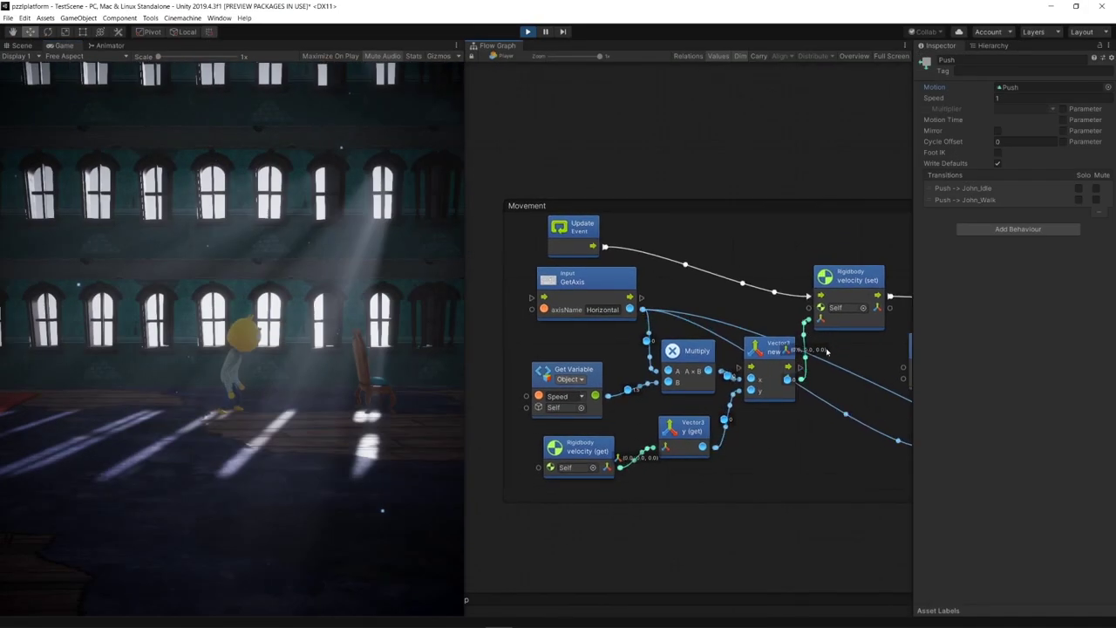
middle_click_drag(851, 425, 530, 432)
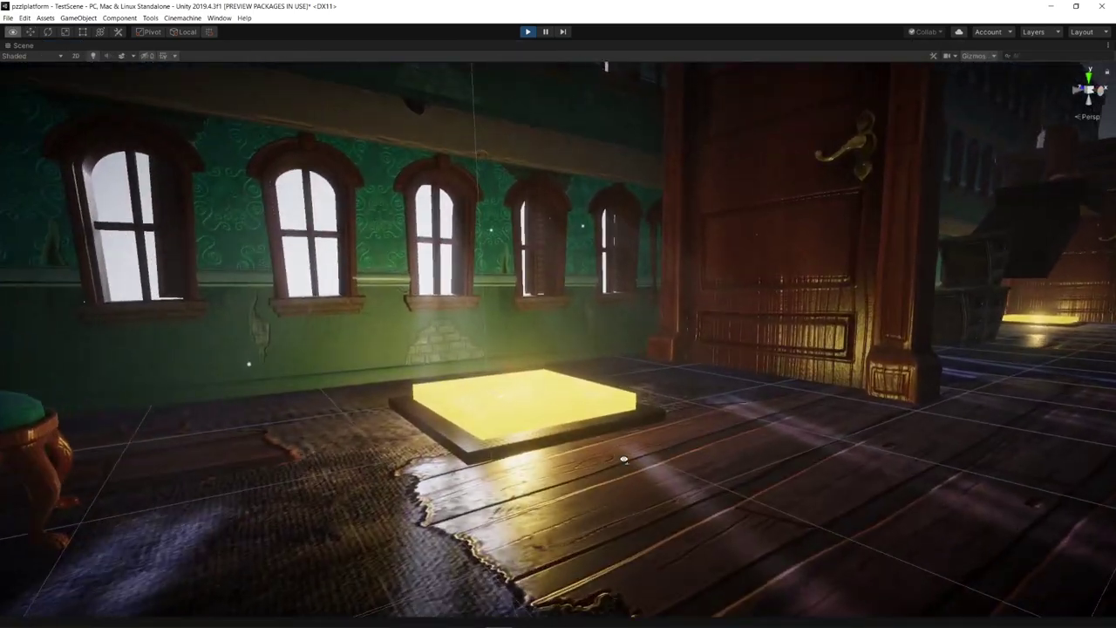
Inspect the pressure plate beside the door, test it with the chair, and examine the DoorParent flow graph.
right_click_drag(624, 460, 674, 399)
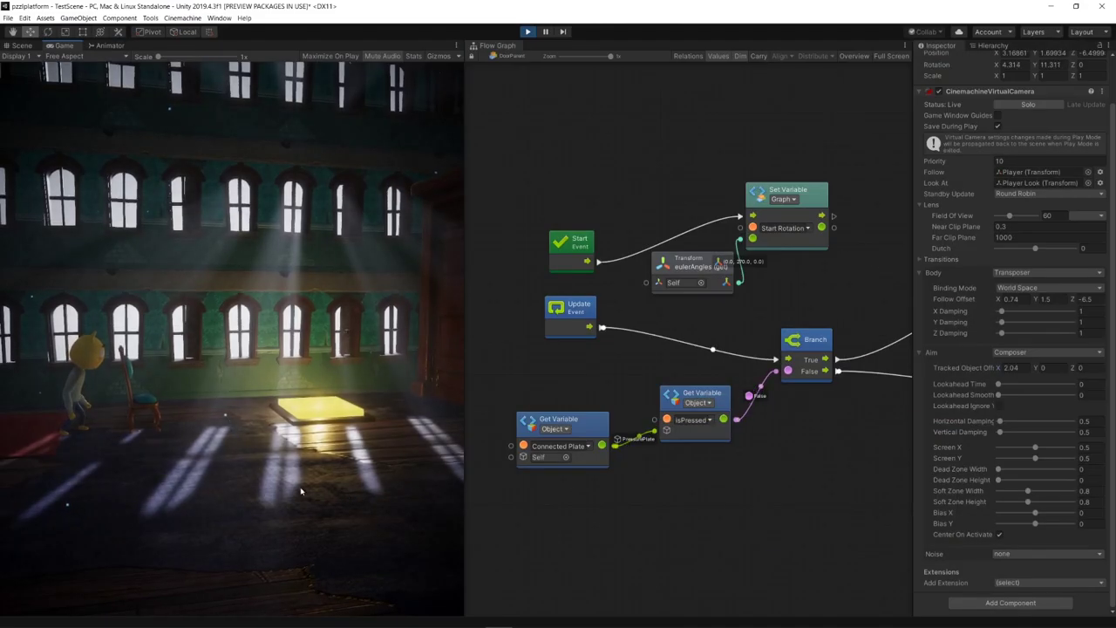
key("d")
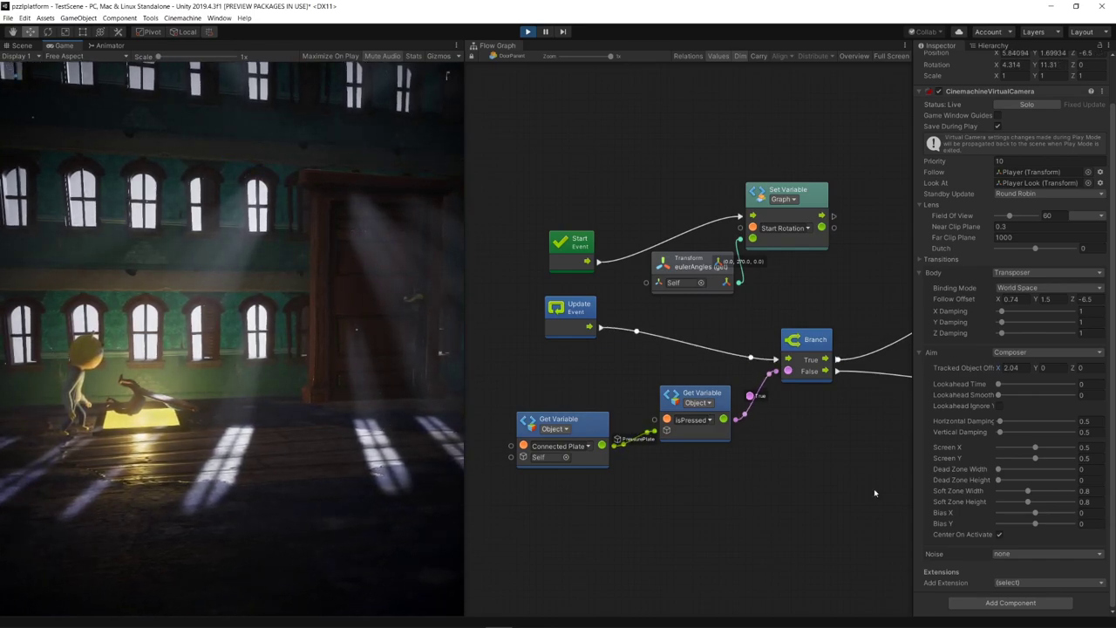
middle_click_drag(874, 492, 550, 494)
middle_click_drag(686, 442, 458, 502)
scroll(652, 462, "down", 1)
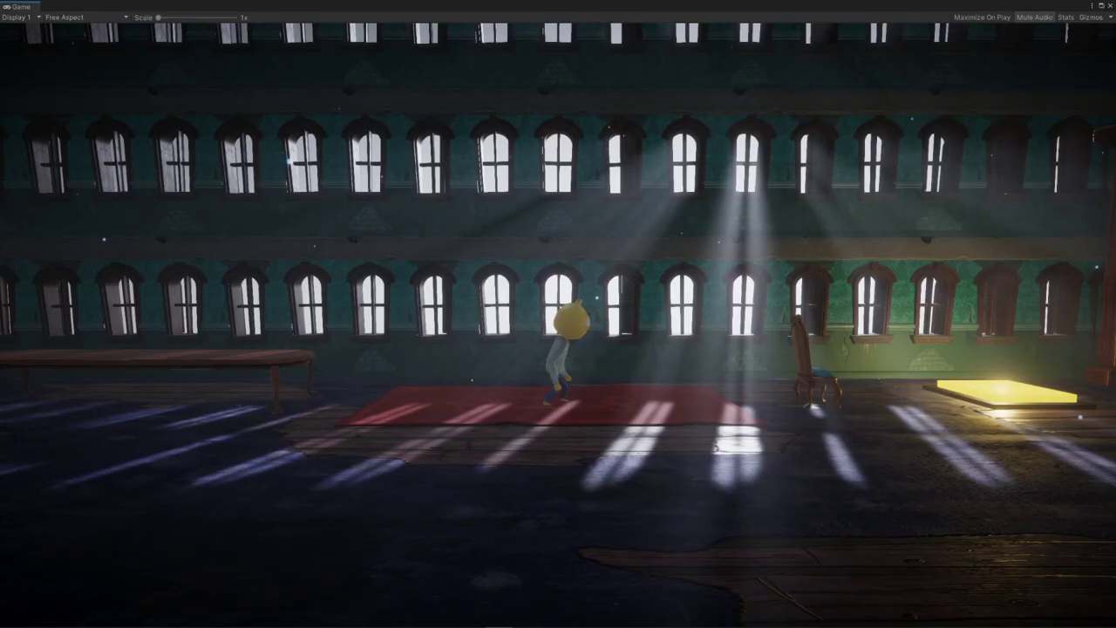
Play-test the level by walking the character across the hall and pushing the chair onto the glowing pressure plate.
key("d")
key("d")
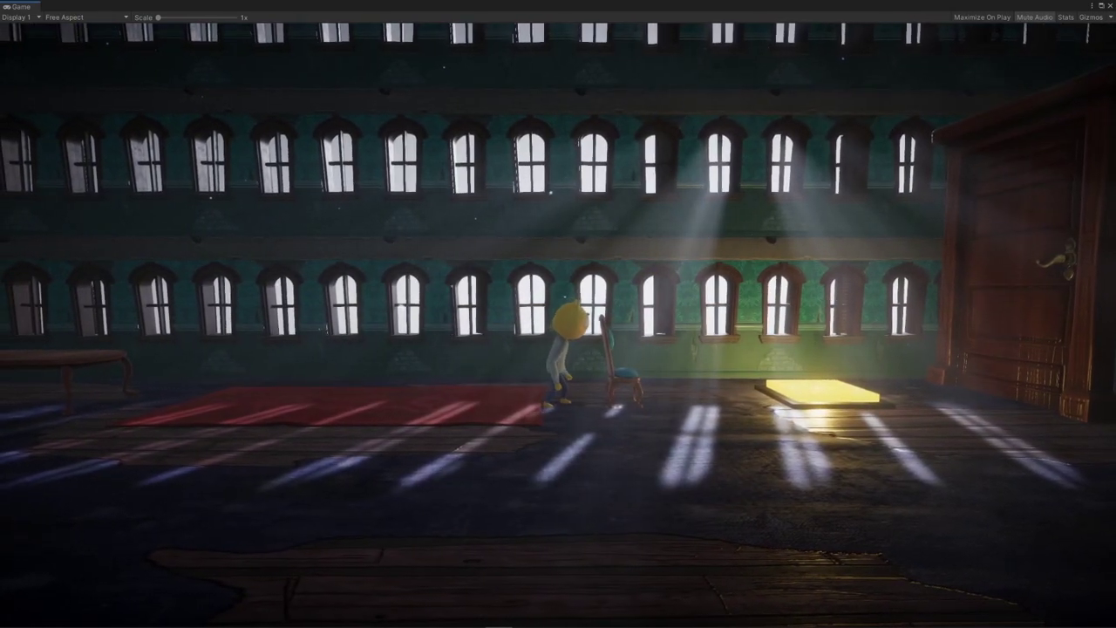
key("d")
key("d")
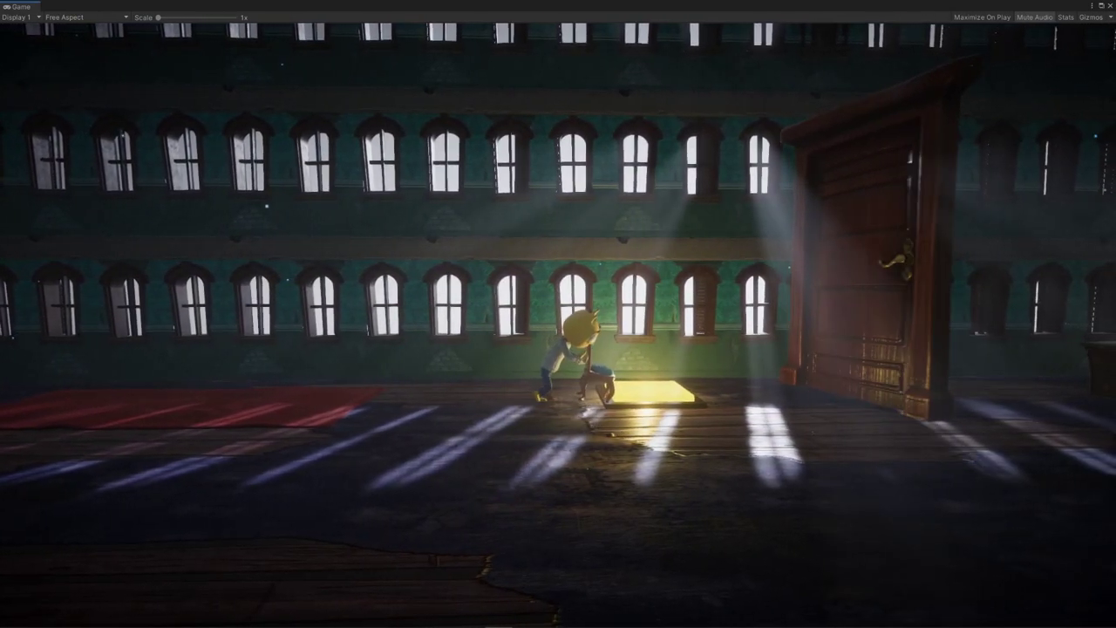
key("d")
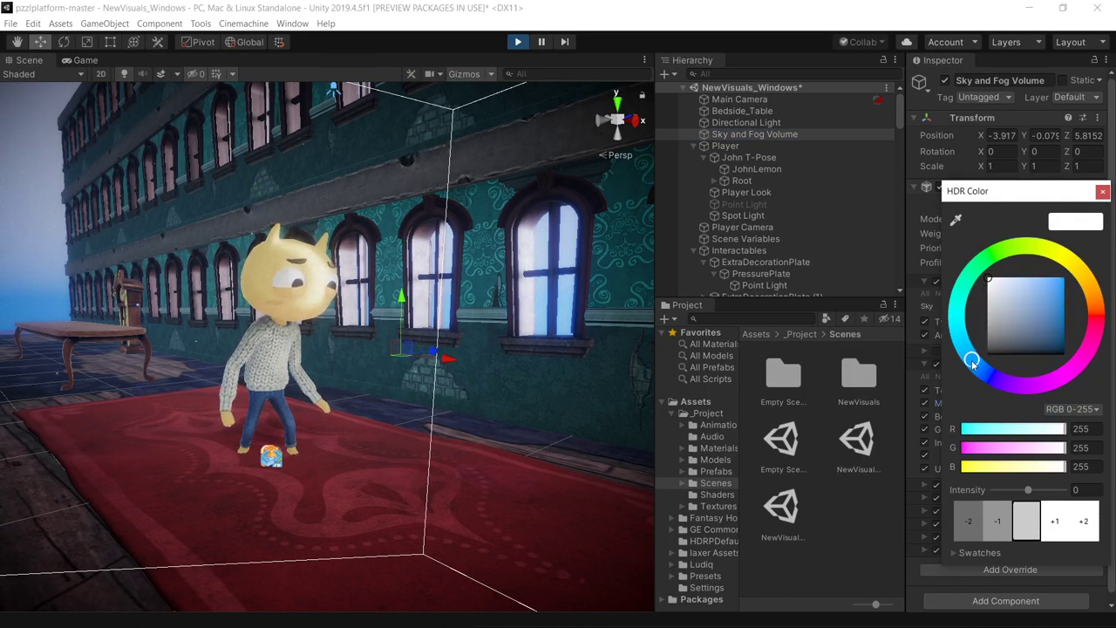
Set the Gradient Sky's middle colour to light blue and adjust the volumetric fog's albedo to a bright blue HDR colour.
left_click_drag(994, 282, 1067, 275)
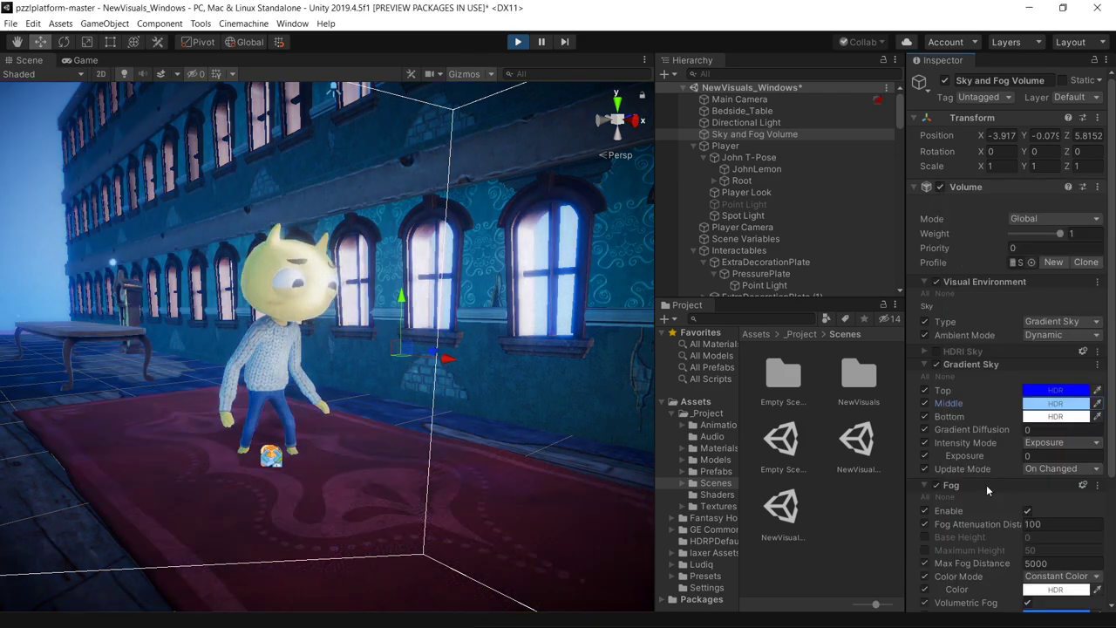
scroll(988, 491, "down", 3)
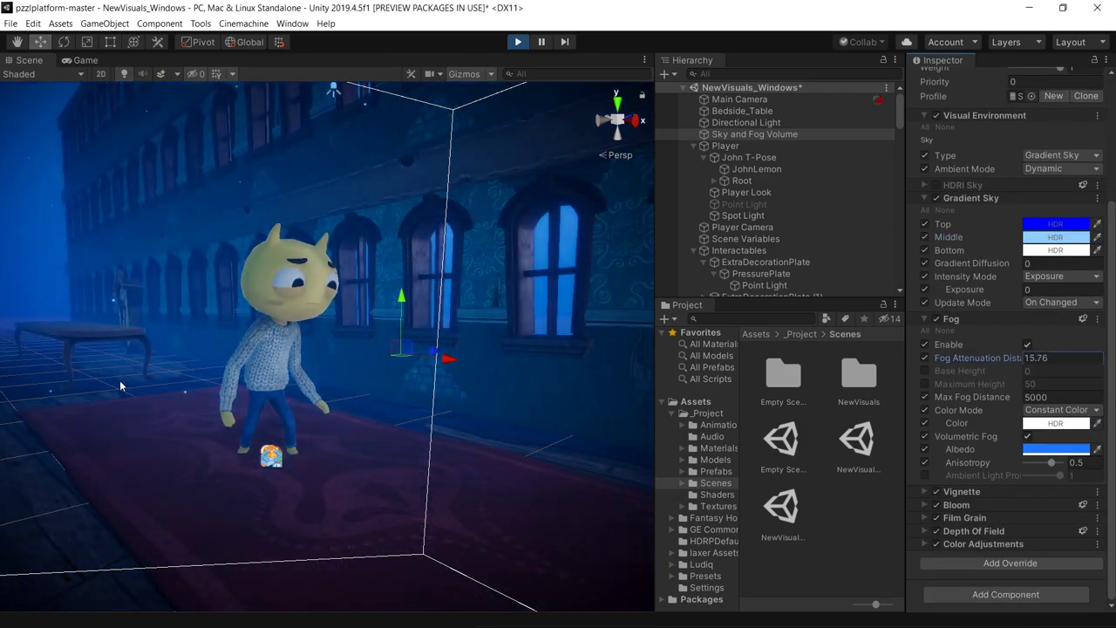
left_click(1055, 449)
mouse_move(1040, 493)
left_mouse_down()
mouse_move(1024, 492)
mouse_move(1049, 492)
left_mouse_up()
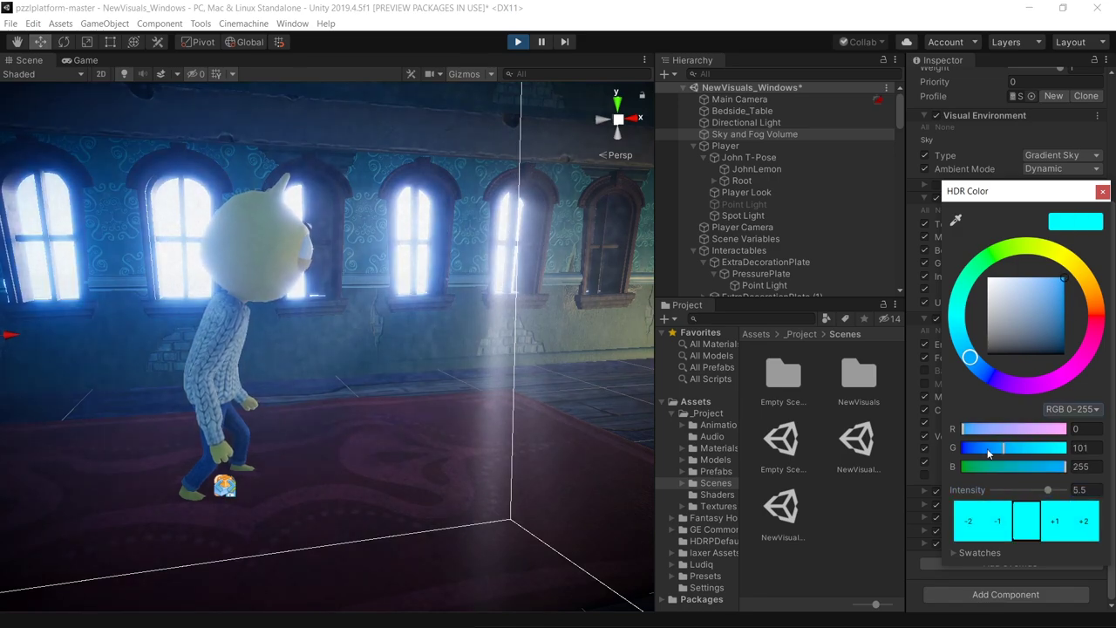
mouse_move(971, 358)
left_mouse_down()
mouse_move(994, 373)
mouse_move(980, 367)
left_mouse_up()
left_click_drag(1048, 490, 1046, 490)
left_click(1050, 278)
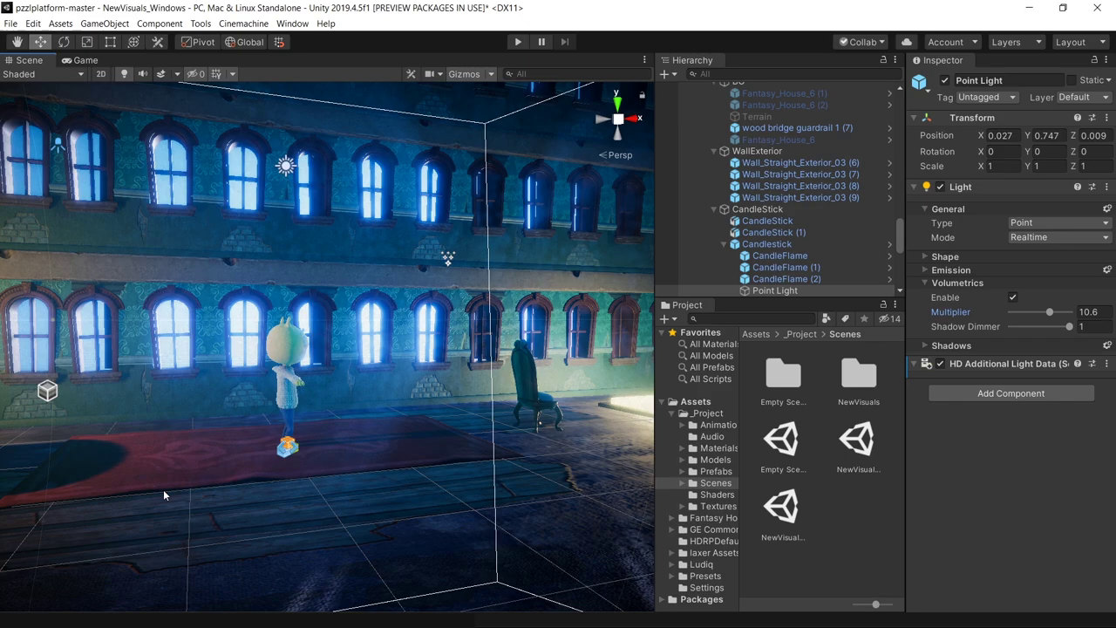
Duplicate the Window(1) wall group twice and place the copies side by side along the X axis as three large window bays.
key("s")
right_click_drag(125, 354, 402, 383)
left_click(256, 326)
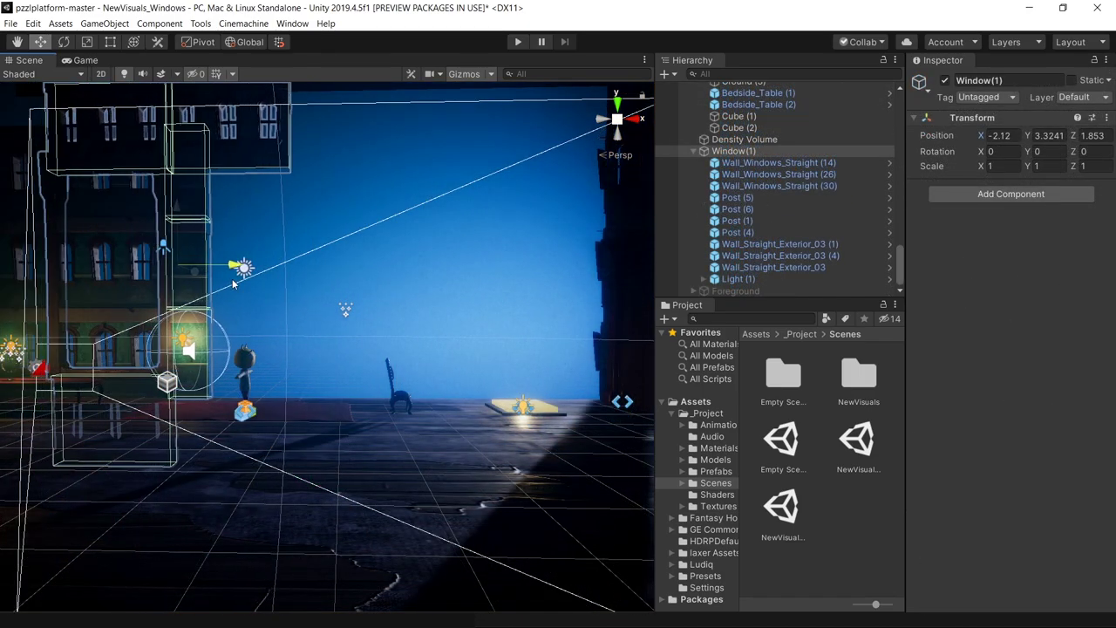
left_click_drag(233, 284, 636, 259)
key("ctrl+d")
key("ctrl+d")
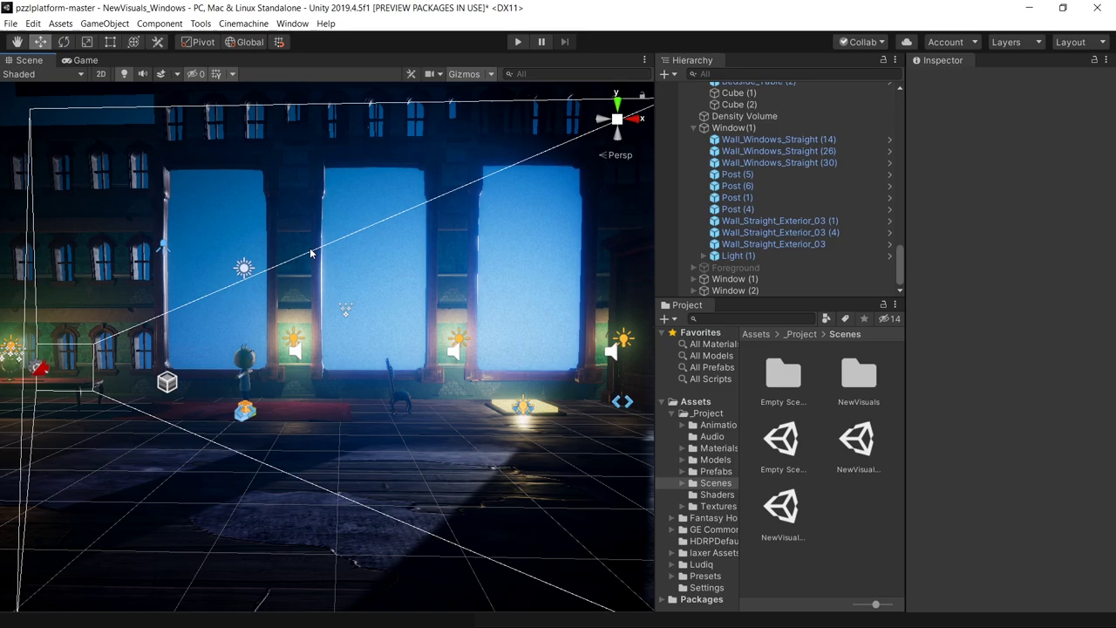
Run the game and walk the character past the new large windows.
key("ctrl+p")
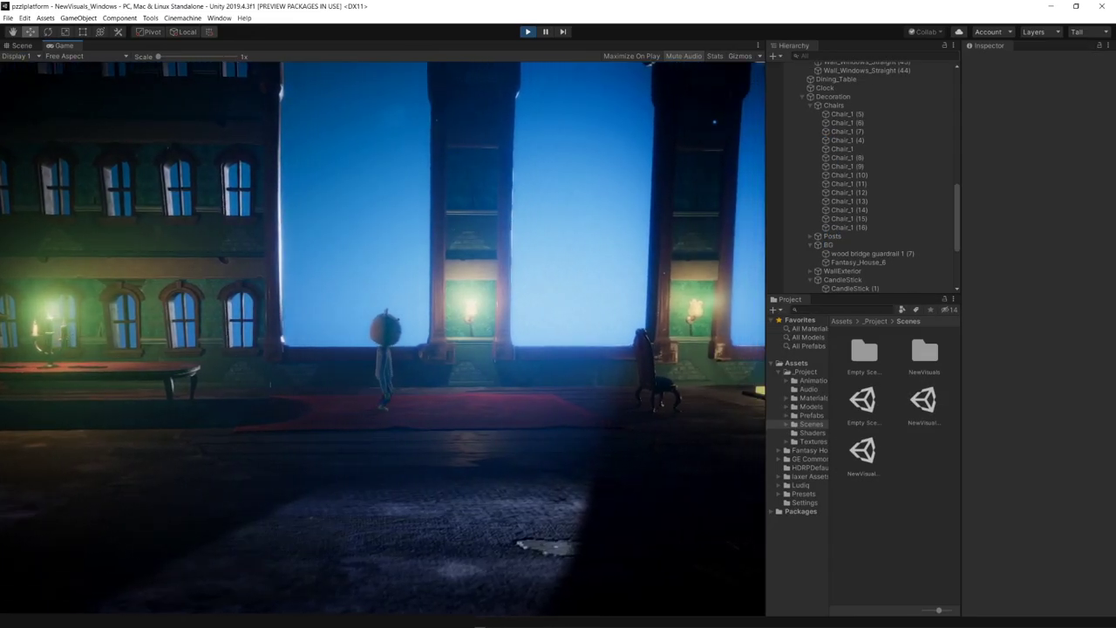
key("d")
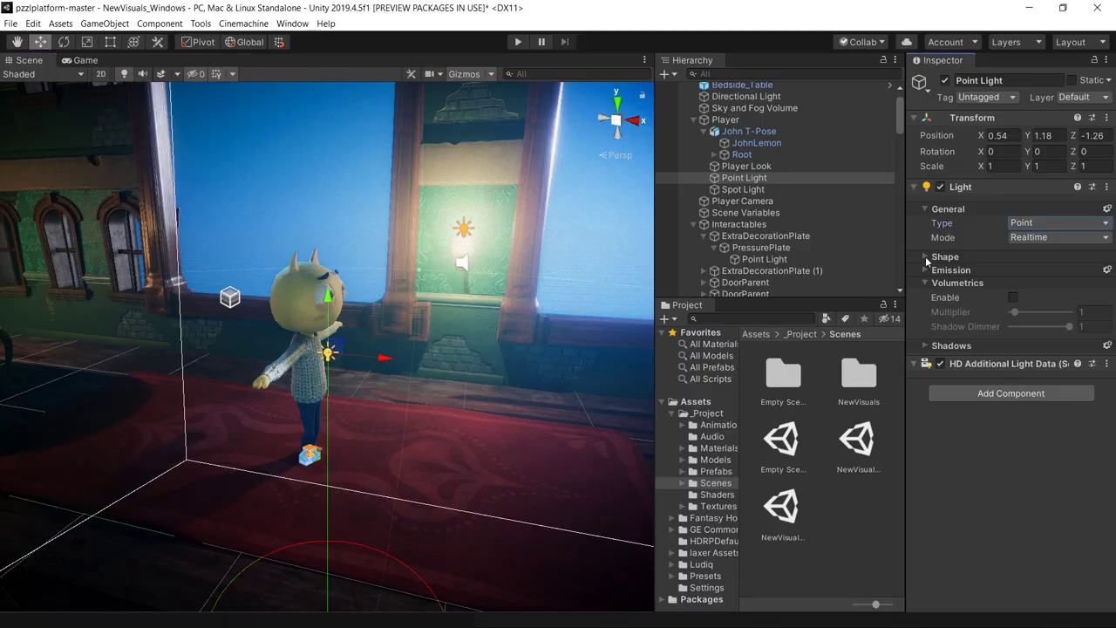
Position the Player's Point Light at X 0.738, Y 1.18, Z -1.113 and set its intensity to 73.6 lumen.
left_click(931, 269)
left_click(1059, 298)
left_click(560, 384)
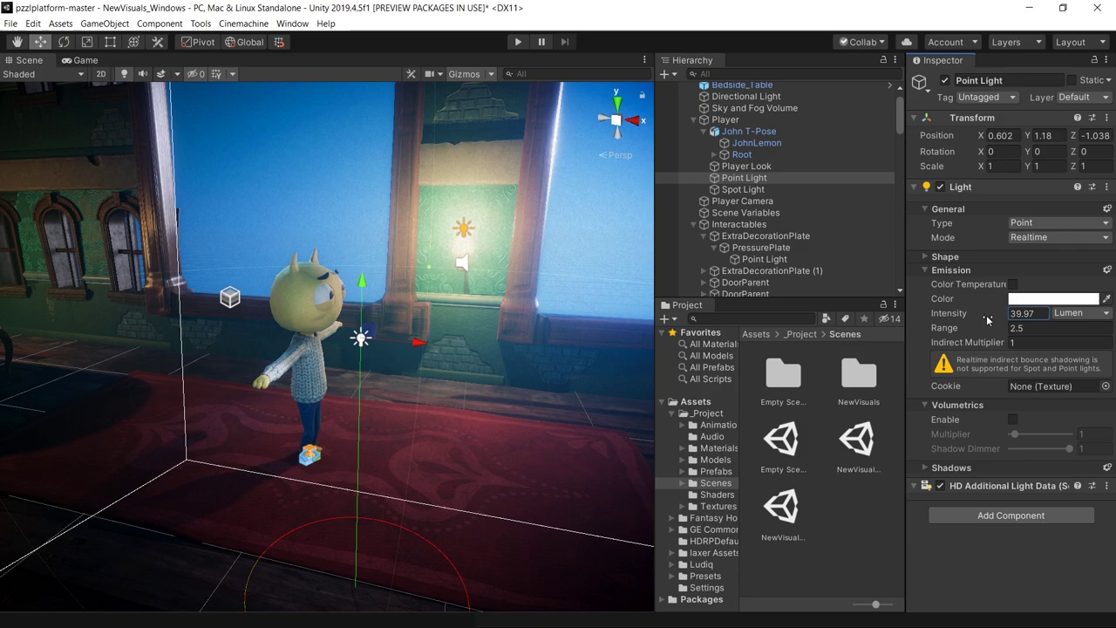
left_click_drag(654, 312, 320, 303)
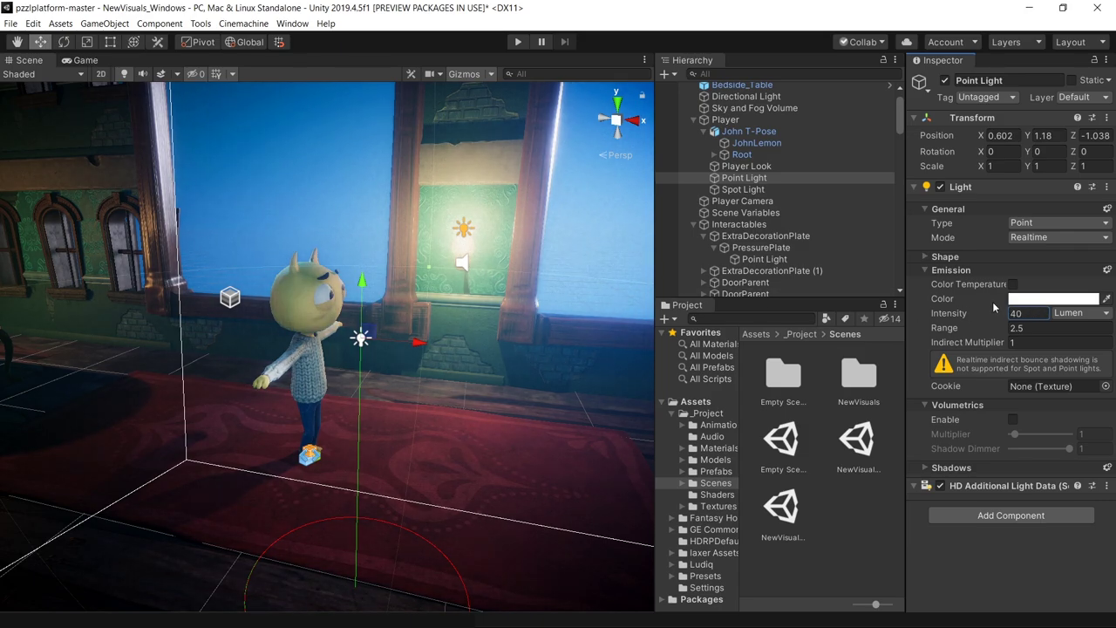
mouse_move(1002, 327)
left_mouse_down()
mouse_move(890, 326)
mouse_move(1000, 323)
left_mouse_up()
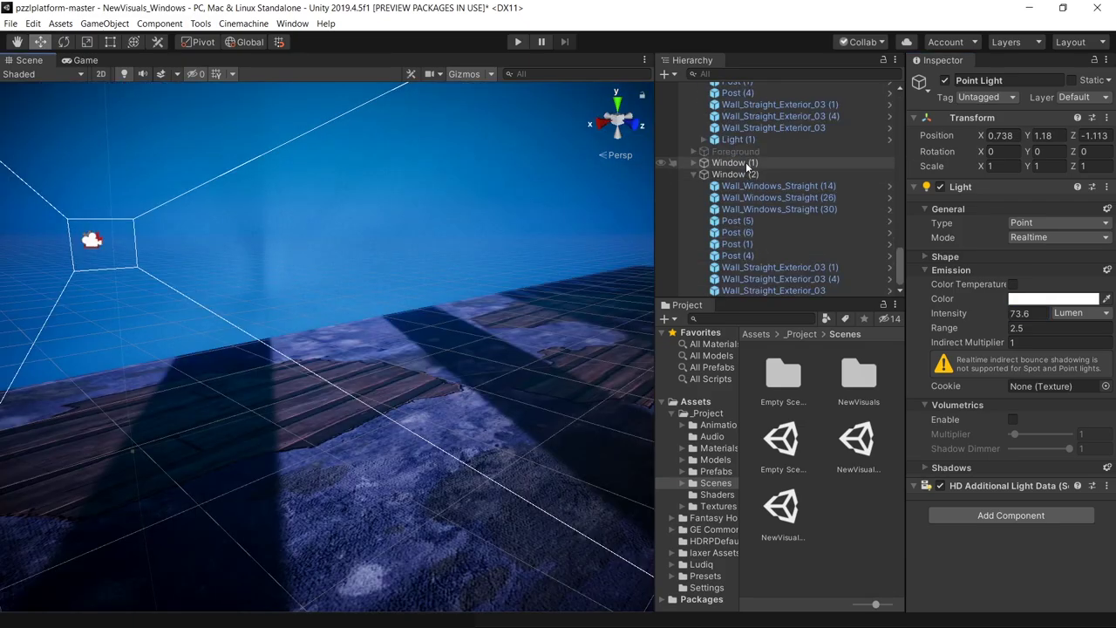
Enable the Foreground group and frame its row of chairs in the scene view.
double_click(737, 150)
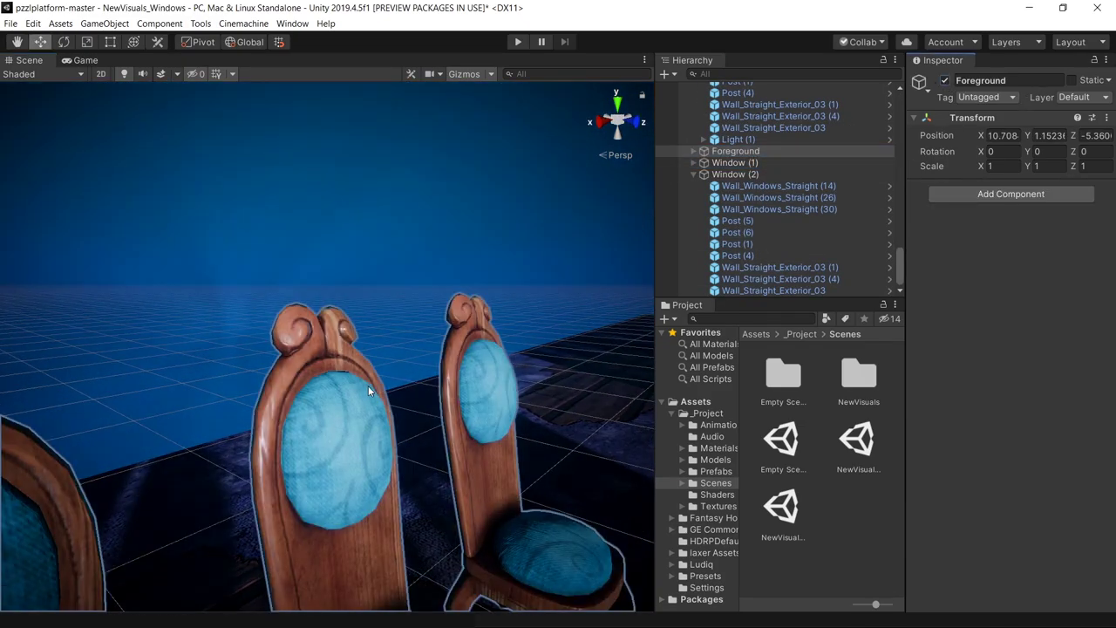
right_click_drag(369, 391, 334, 454)
key("s")
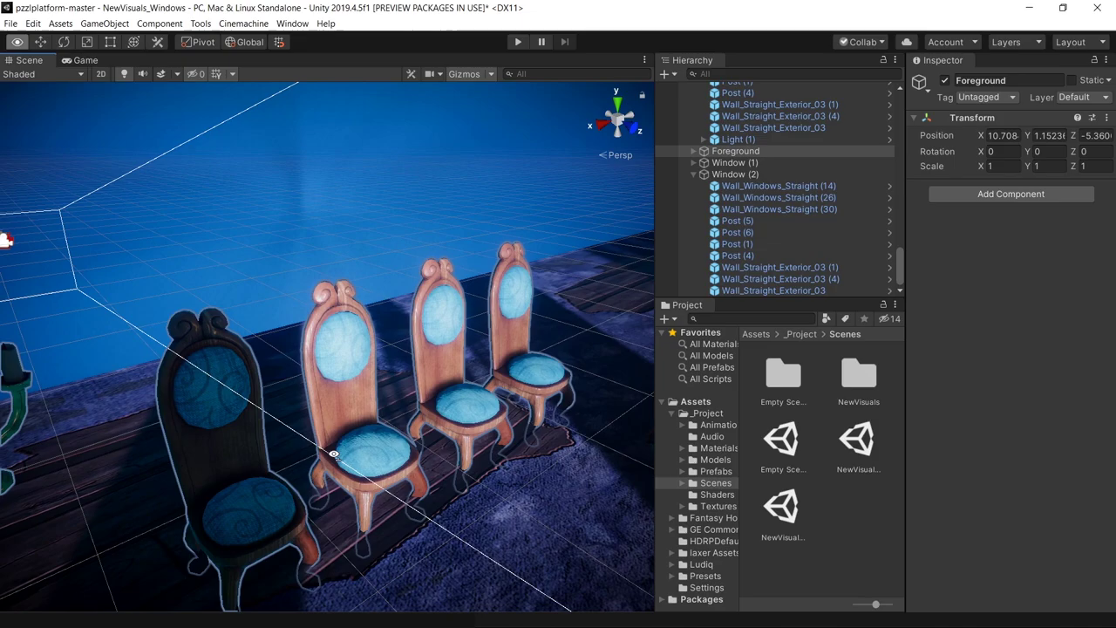
Frame the candlestick beside the foreground chairs, and run the game to walk the character past the chair row.
left_click(27, 426)
key("f")
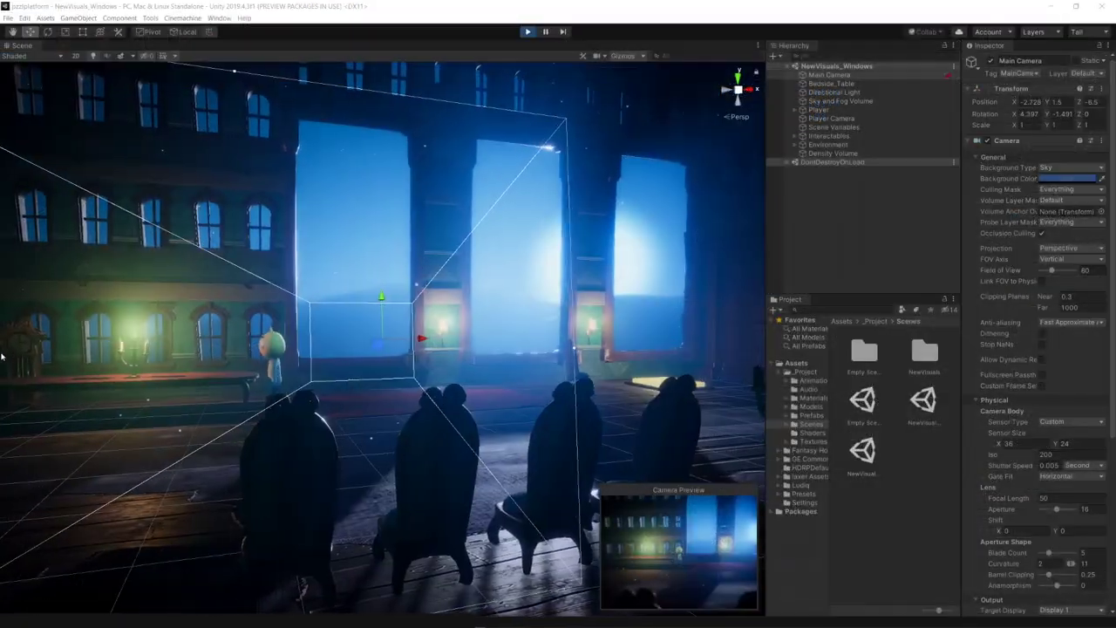
key("d")
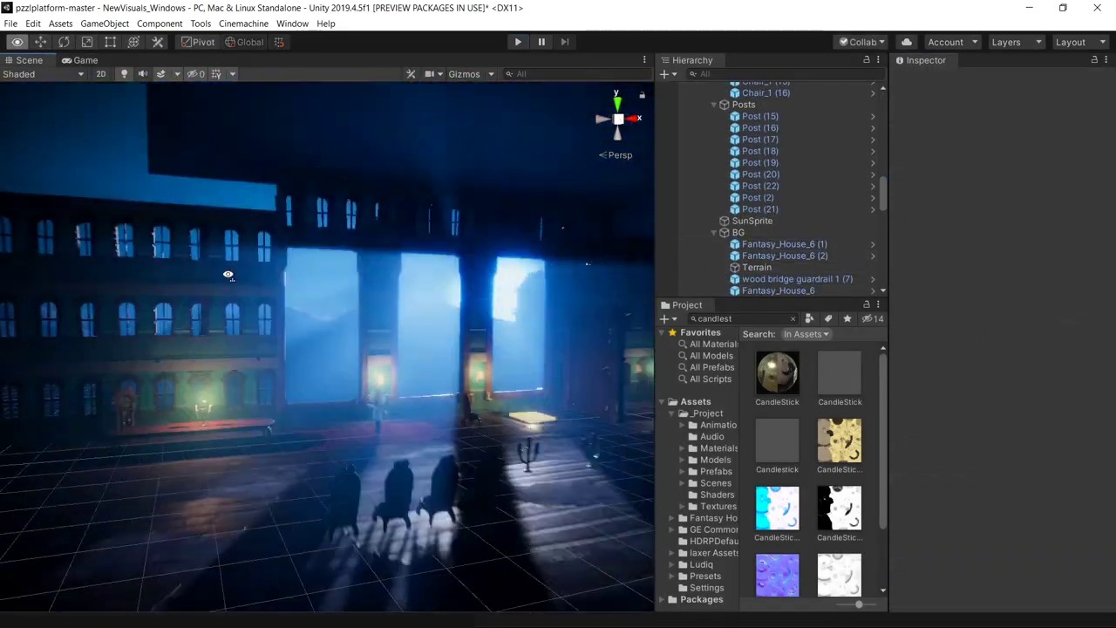
right_click_drag(229, 275, 172, 276)
key("w")
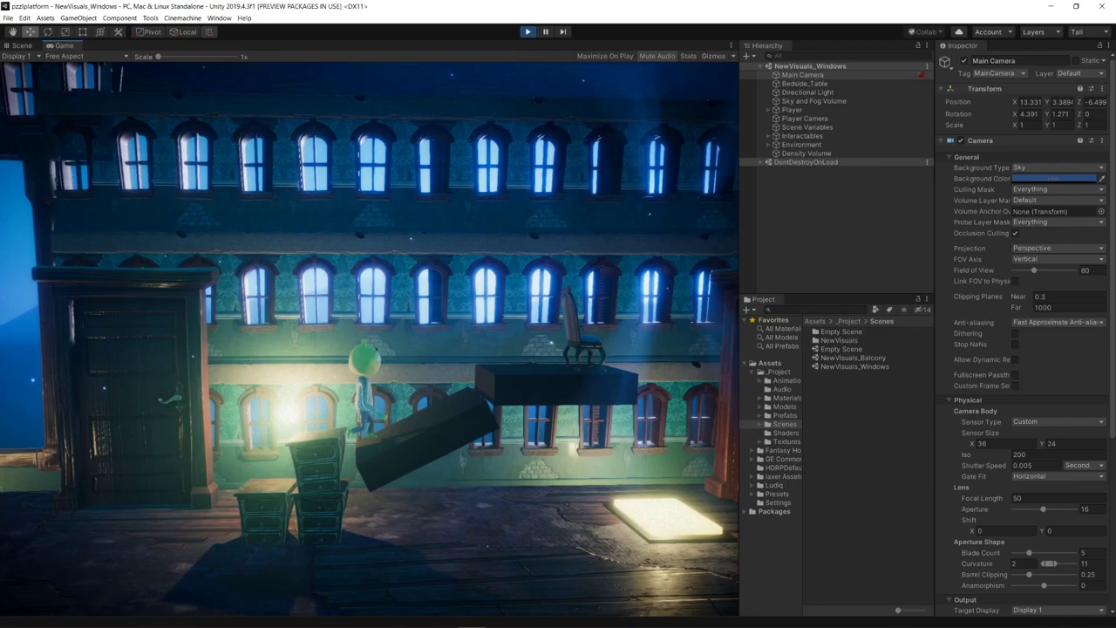
Playtest the puzzle by climbing the ramp, pushing the chair off the platform onto the pressure plate and walking the character to the door.
key("d")
key("space")
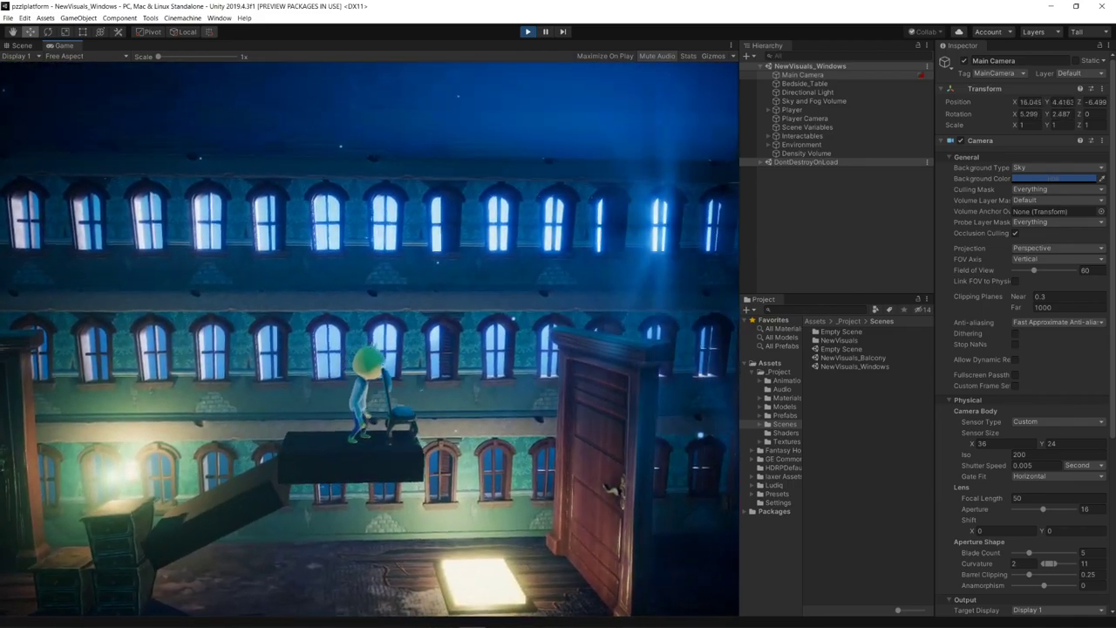
key("d")
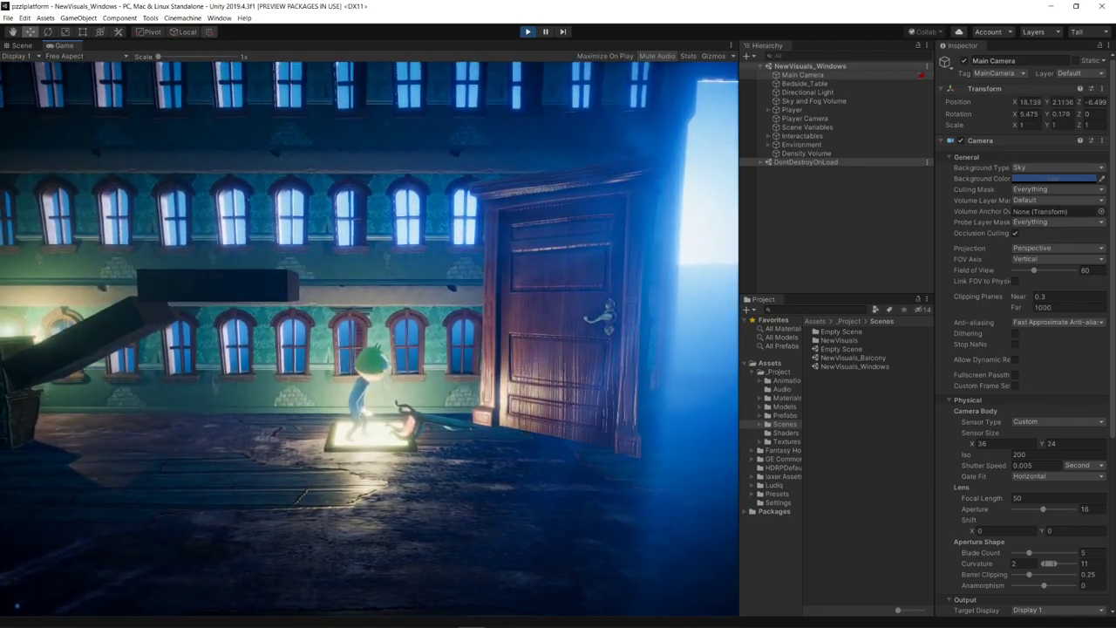
key("space")
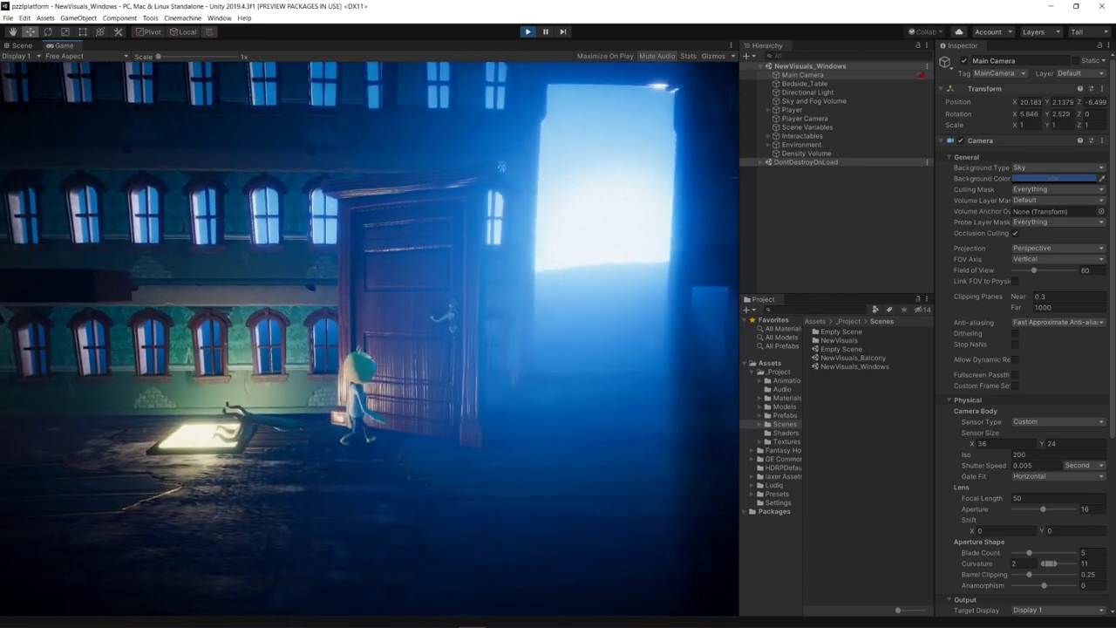